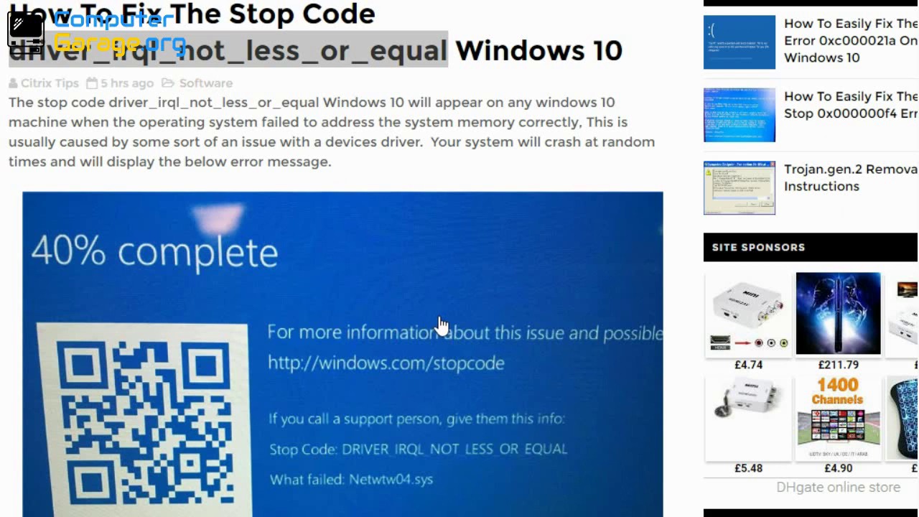
Scroll down the article to the crash driver file list and briefly highlight netwtw04.sys.
scroll(440, 324, down, 2)
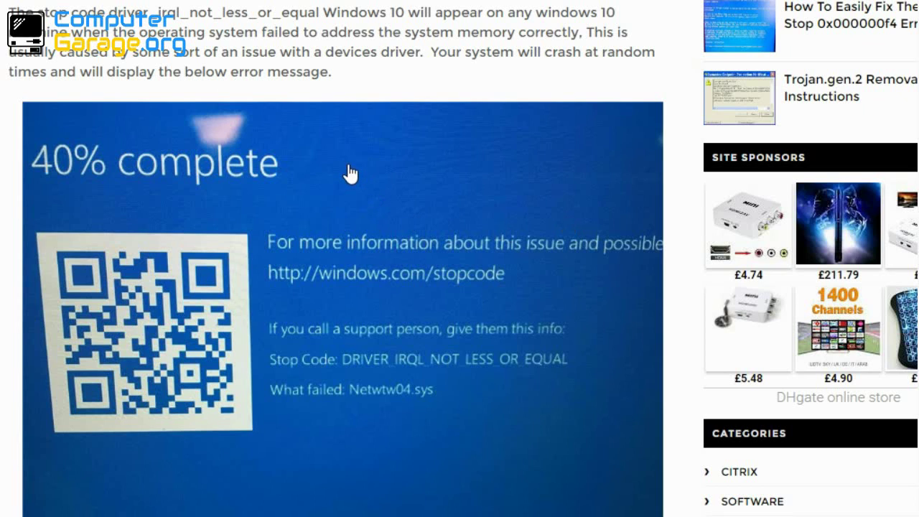
scroll(350, 174, down, 2)
scroll(352, 179, up, 1)
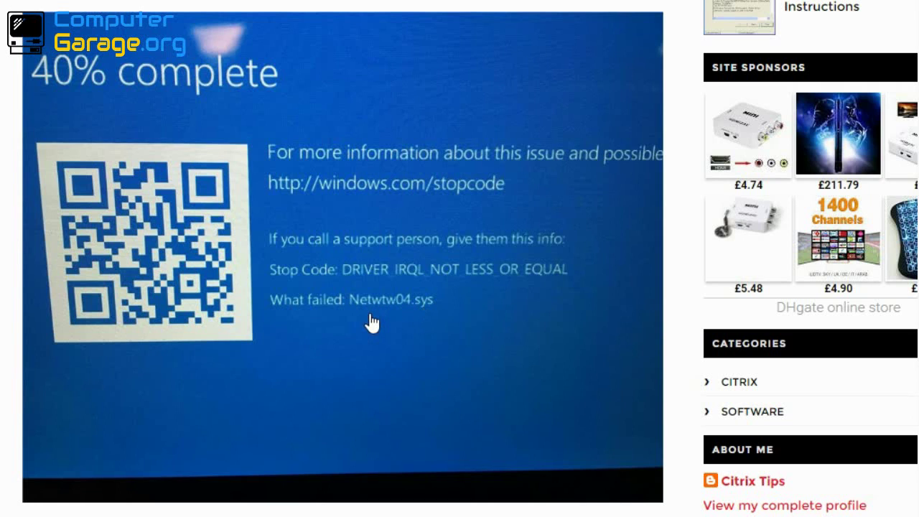
scroll(370, 323, down, 2)
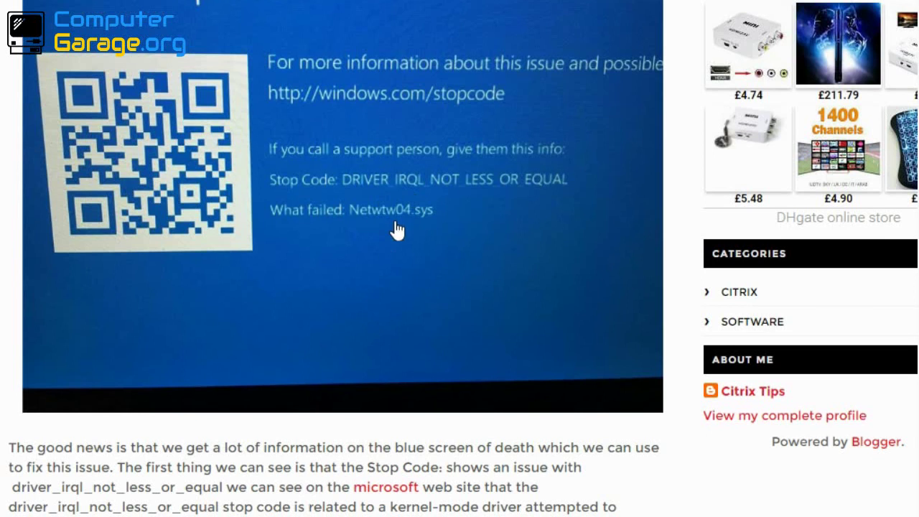
scroll(419, 234, down, 3)
scroll(419, 234, down, 2)
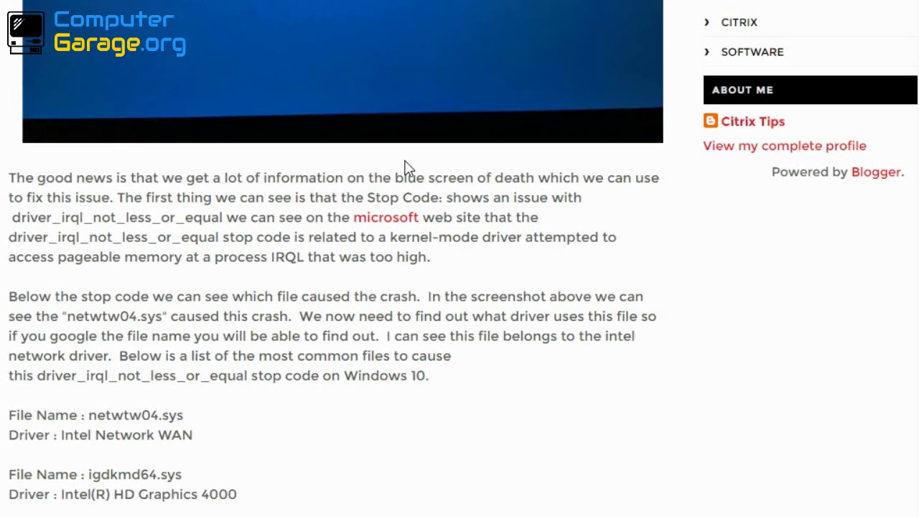
scroll(405, 166, down, 5)
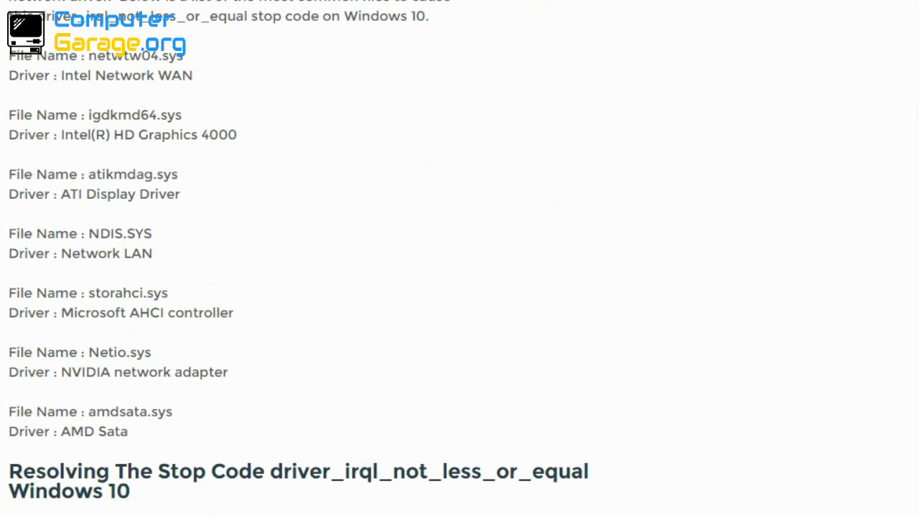
drag(9, 56, 180, 56)
click(179, 58)
Highlight igdkmd64.sys and its driver, Intel(R) HD Graphics 4000, then scroll back up the article.
drag(88, 115, 185, 114)
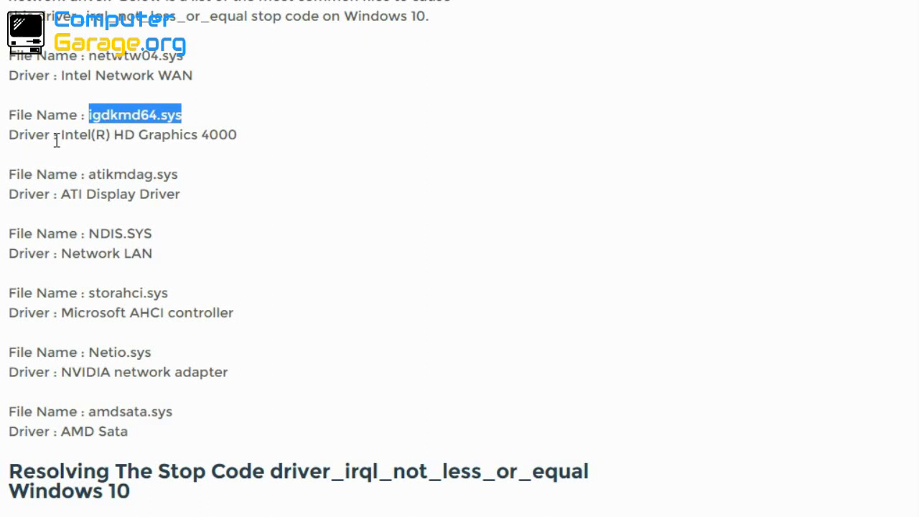
drag(61, 134, 246, 136)
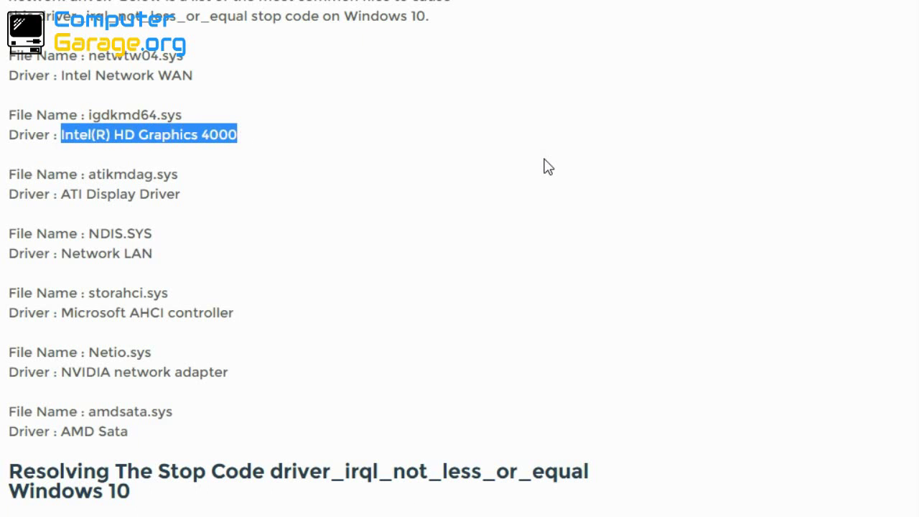
scroll(544, 166, up, 6)
scroll(545, 165, up, 4)
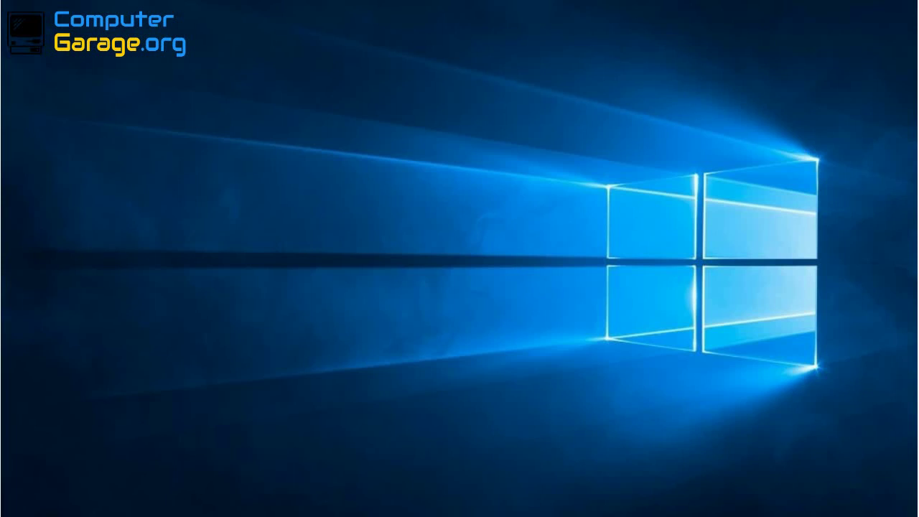
Search Start for 'device manag', launch Device Manager, and maximize its window.
key(super)
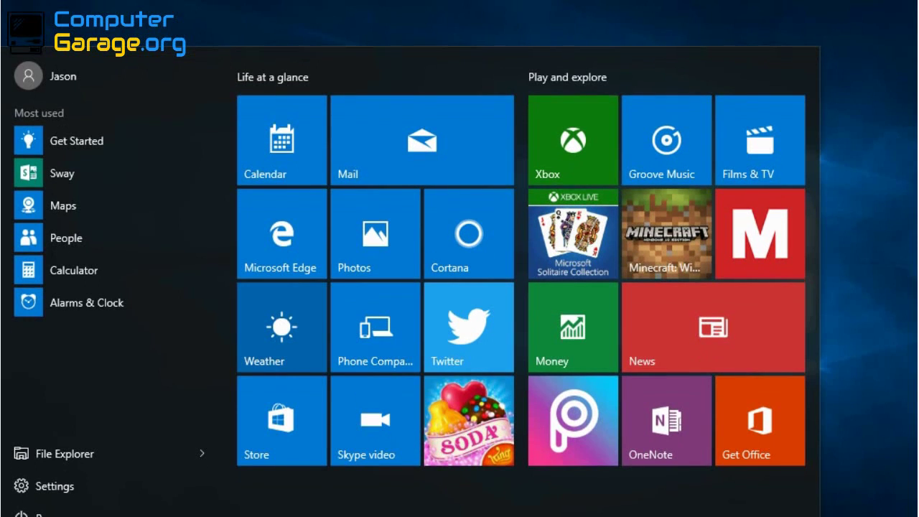
text(device)
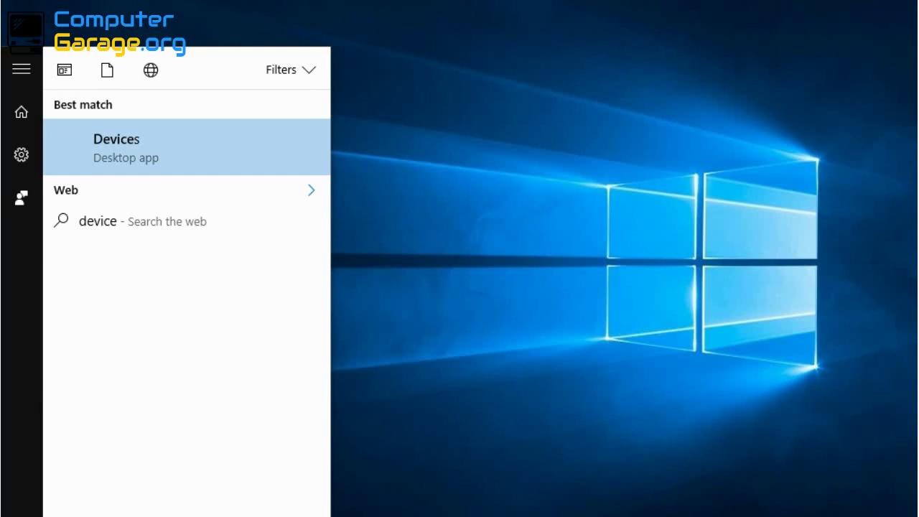
text( manag)
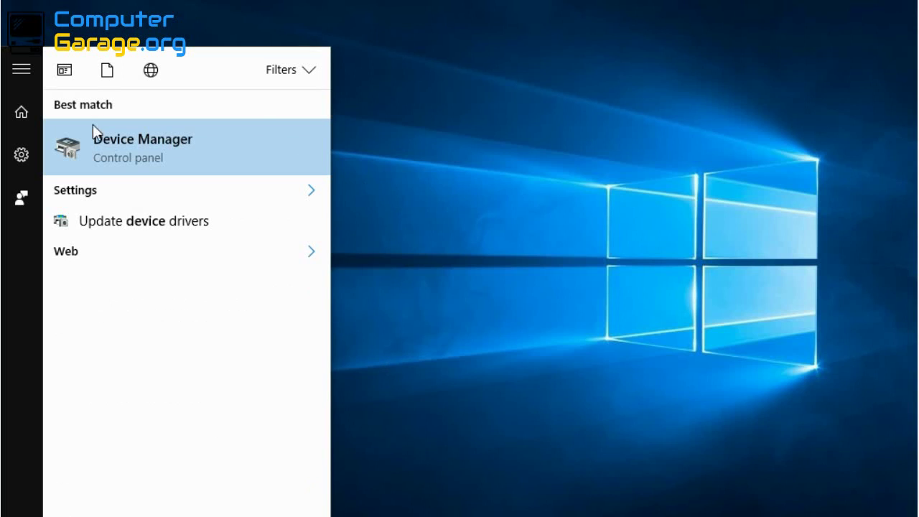
click(167, 150)
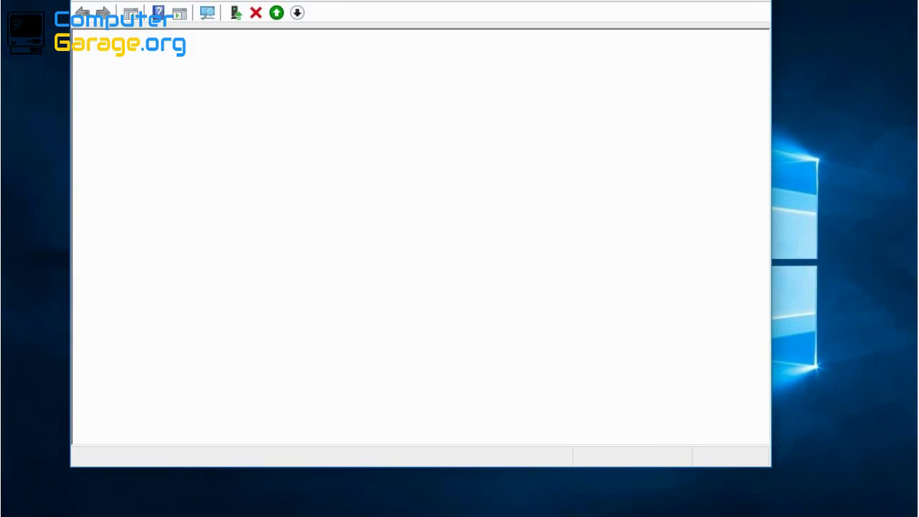
double_click(570, 17)
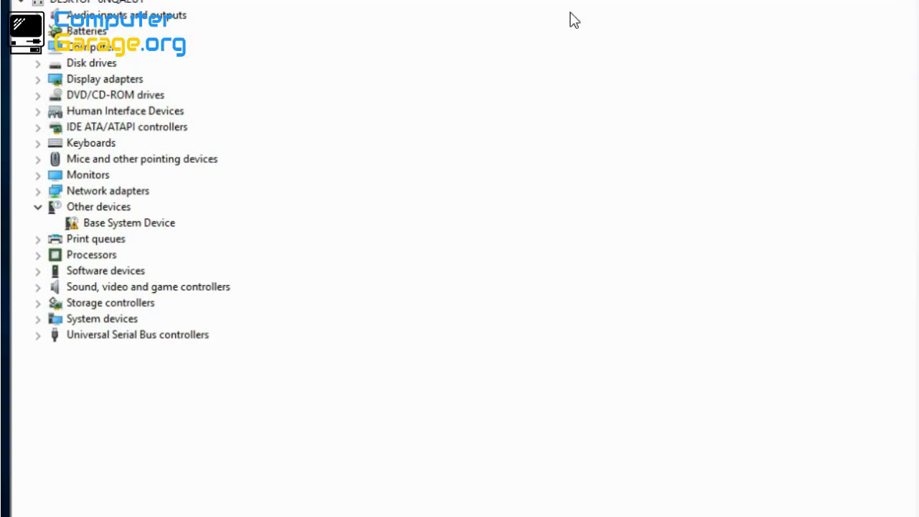
Expand Display adapters and Network adapters and select the Intel(R) PRO/1000 MT Desktop Adapter.
double_click(123, 76)
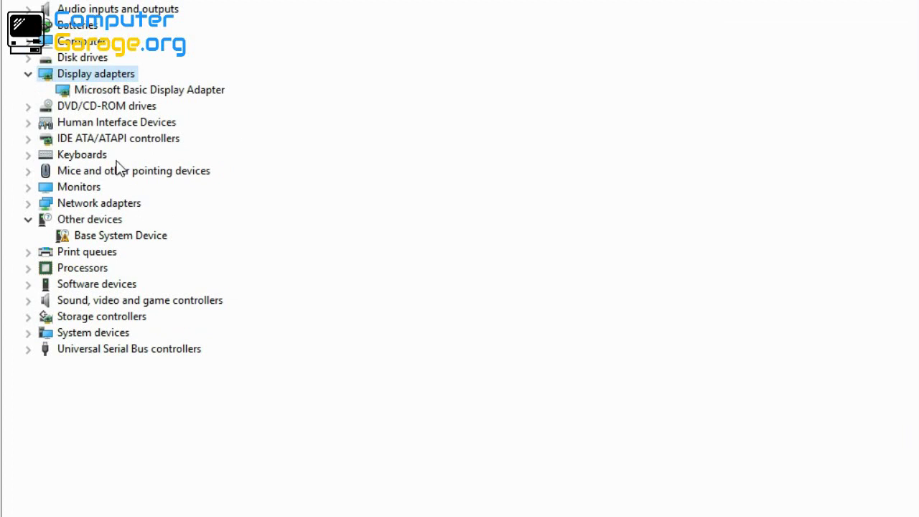
double_click(98, 204)
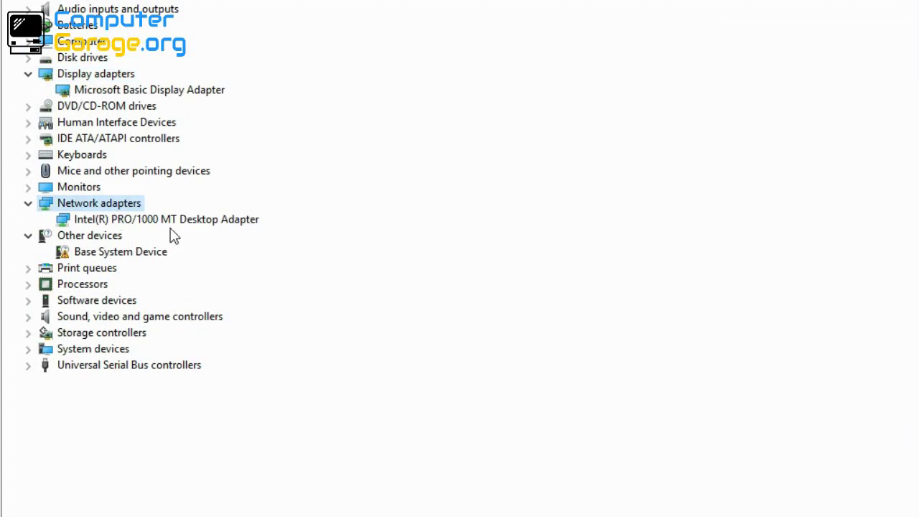
click(104, 220)
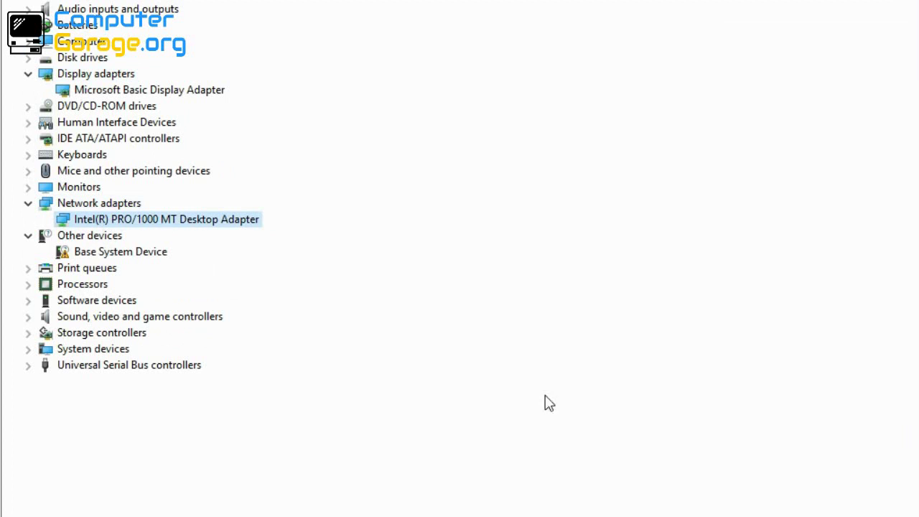
right_click(149, 218)
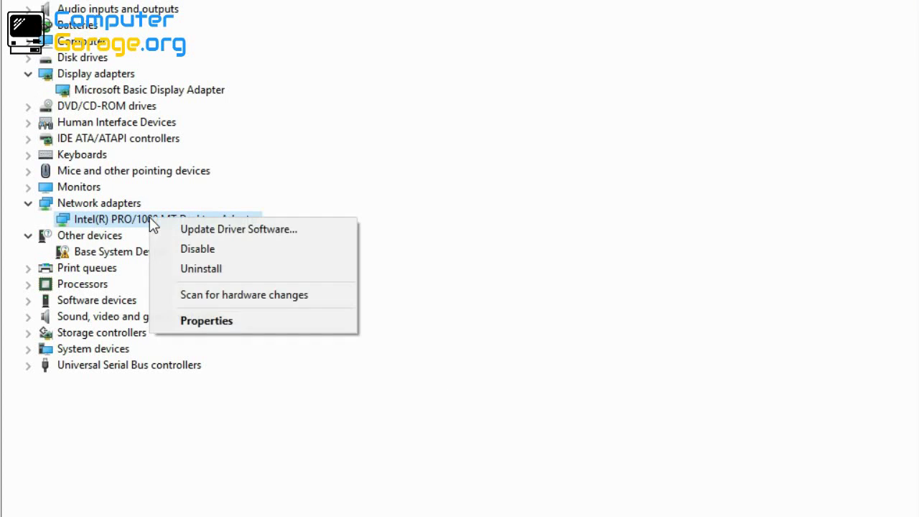
click(245, 321)
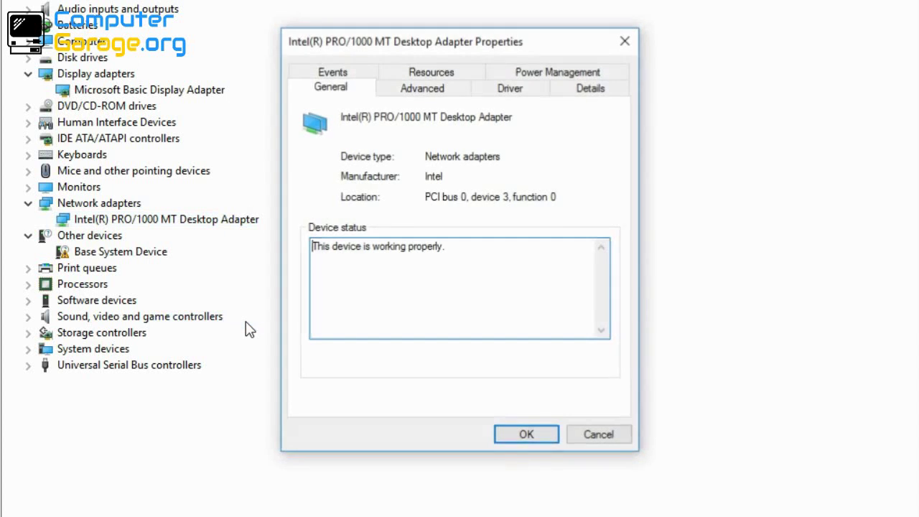
click(527, 92)
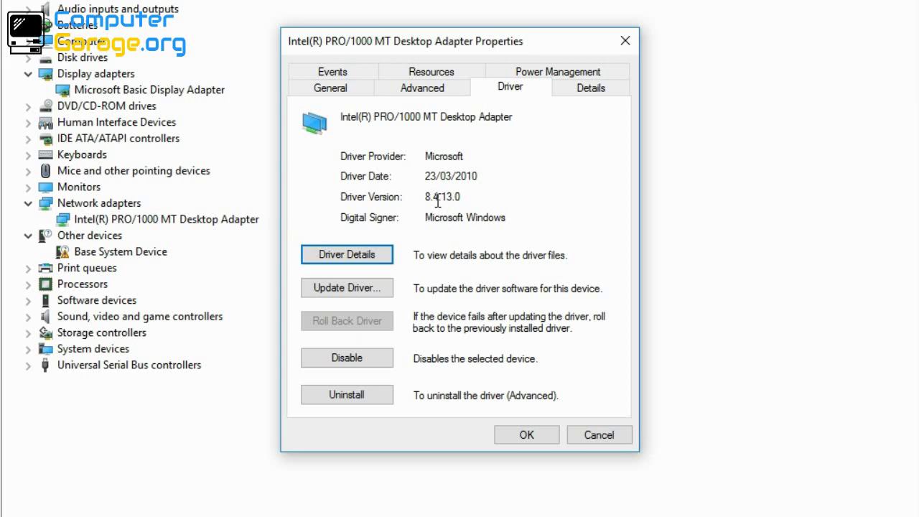
Close the adapter properties and search automatically for an Intel(R) PRO/1000 MT driver; it's already up to date.
click(599, 435)
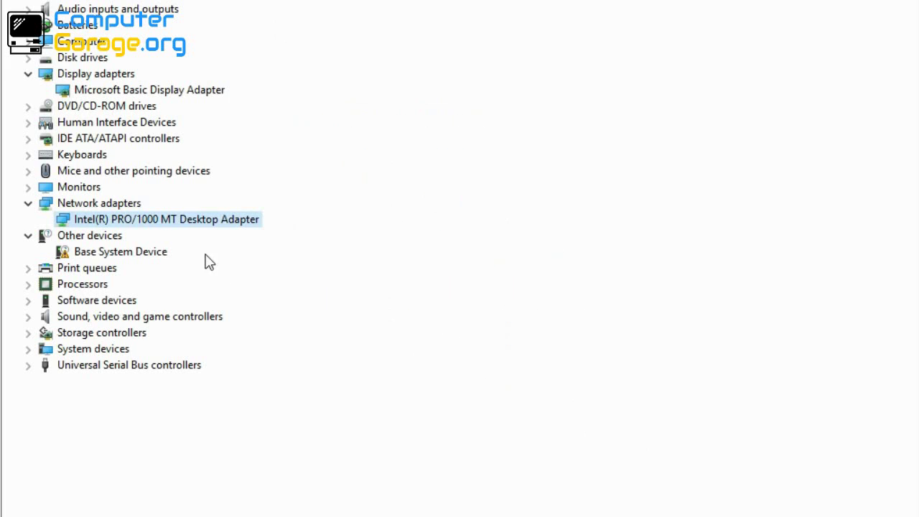
right_click(170, 231)
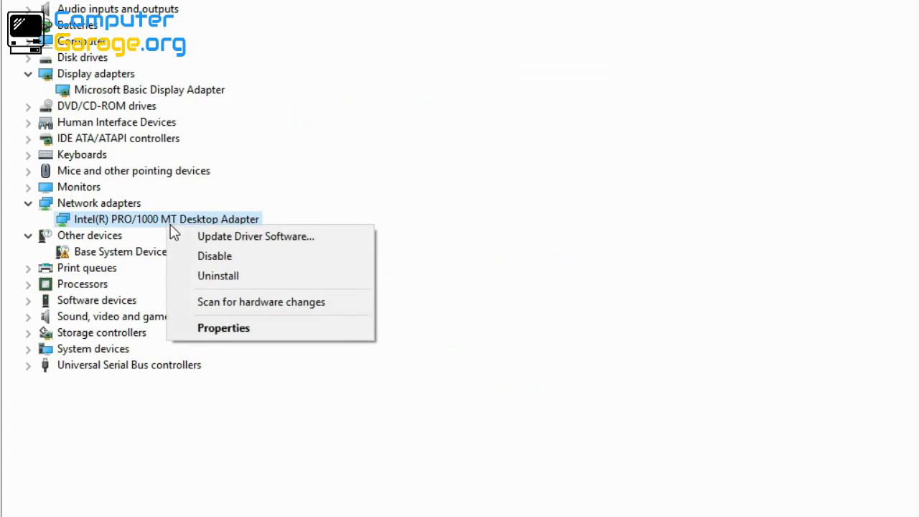
click(244, 244)
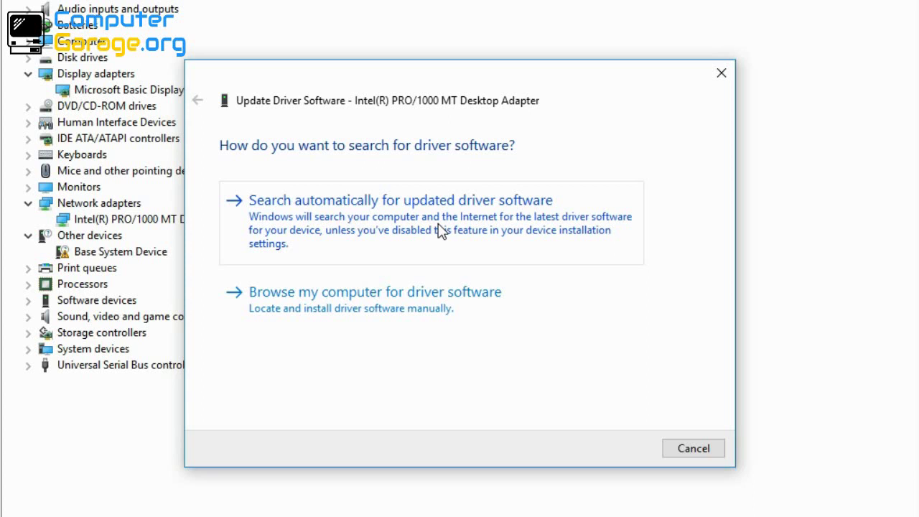
click(396, 220)
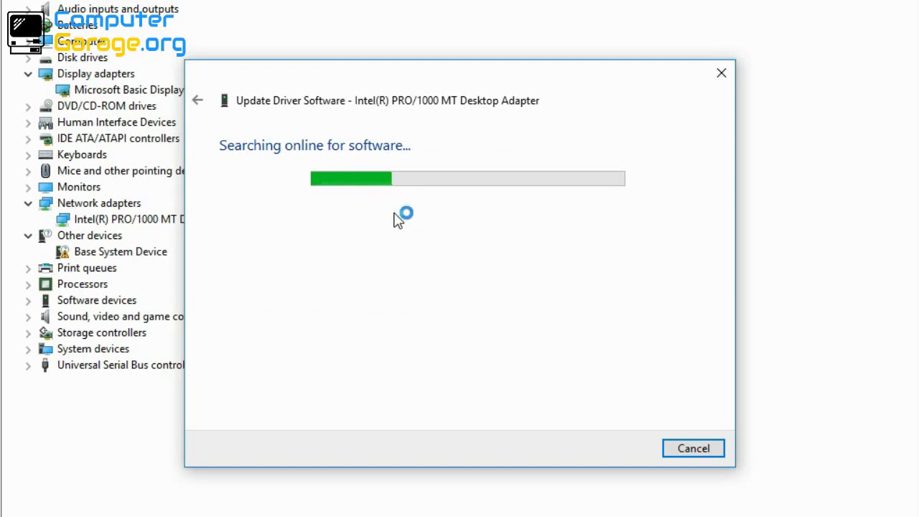
drag(382, 79, 534, 10)
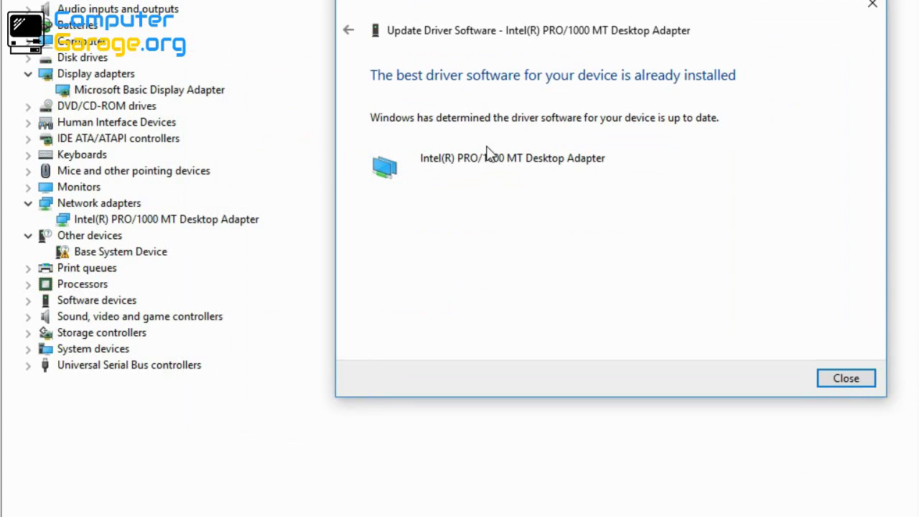
click(867, 382)
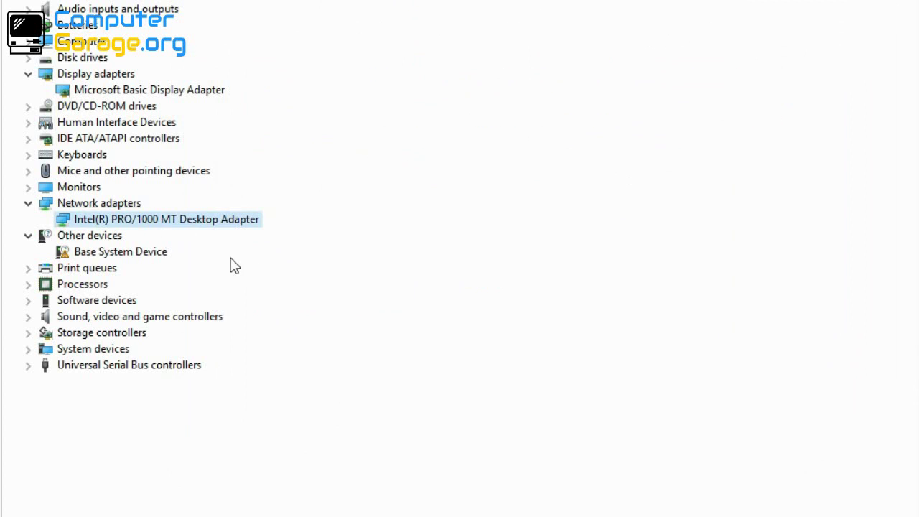
Uninstall the Intel(R) PRO/1000 MT Desktop Adapter, confirm with OK, and bring up the Start menu.
right_click(173, 220)
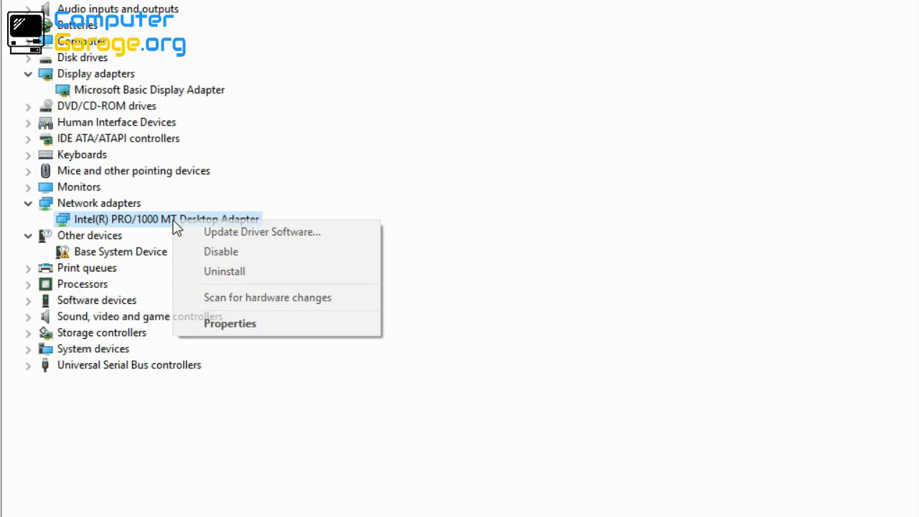
click(285, 277)
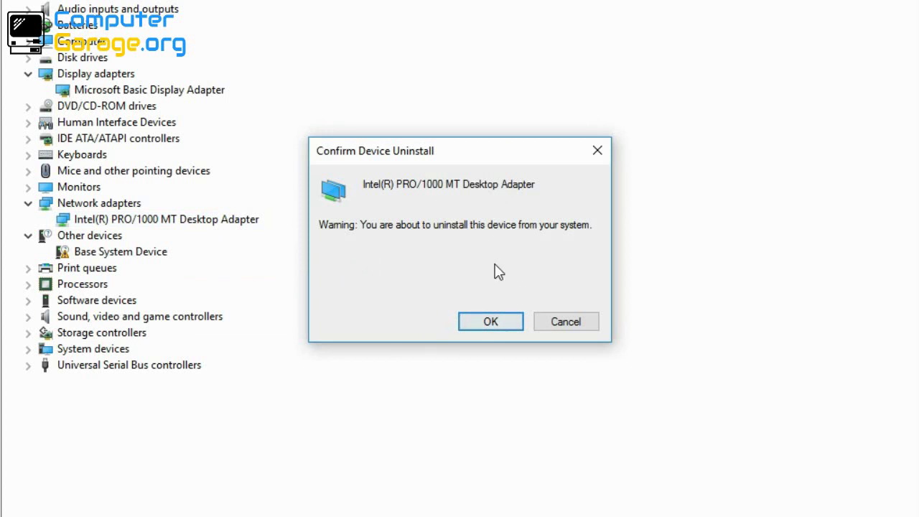
click(490, 327)
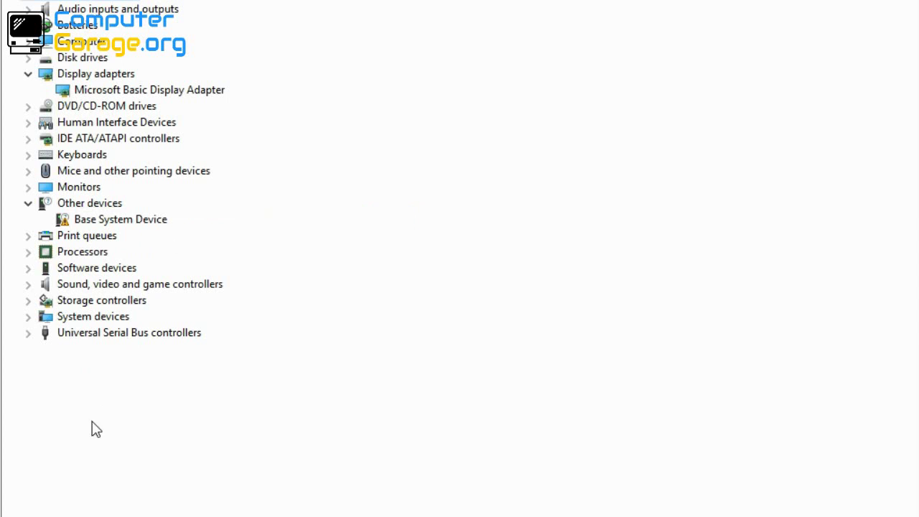
key(super)
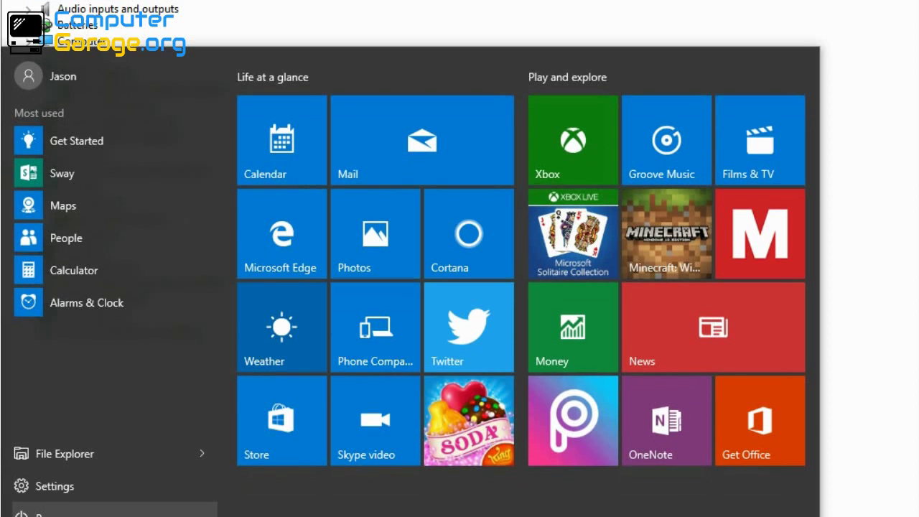
View the Power menu's Shut down and Restart options, then dismiss the Start menu.
click(36, 512)
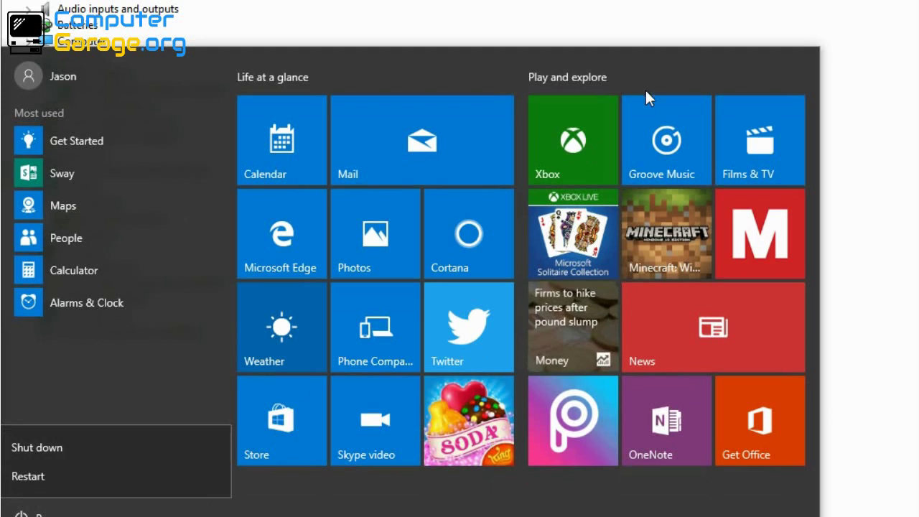
click(489, 44)
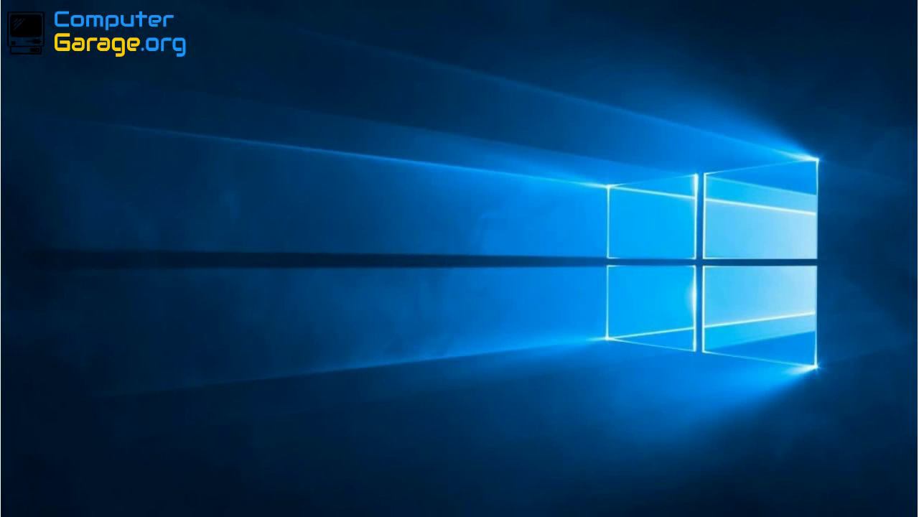
Search 'update', open Check for updates, and maximize the Windows Update settings window.
key(super)
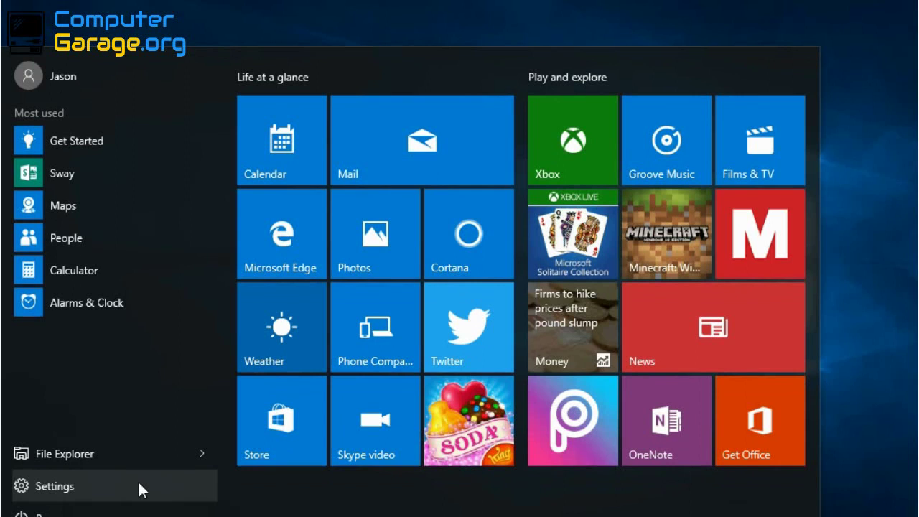
text(upd)
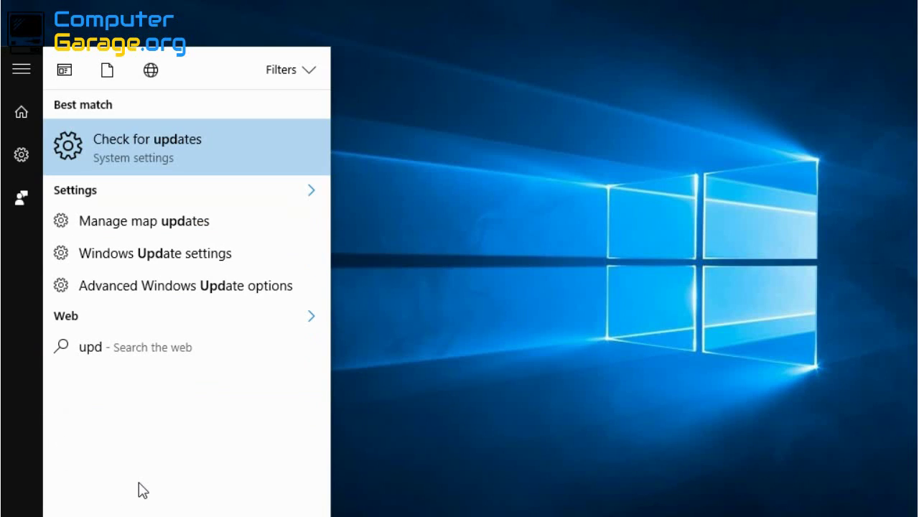
text(ate)
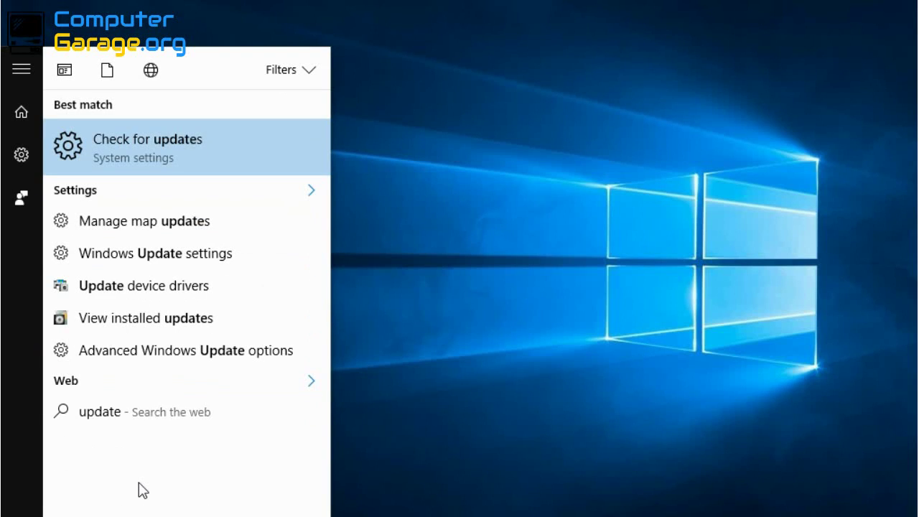
click(138, 136)
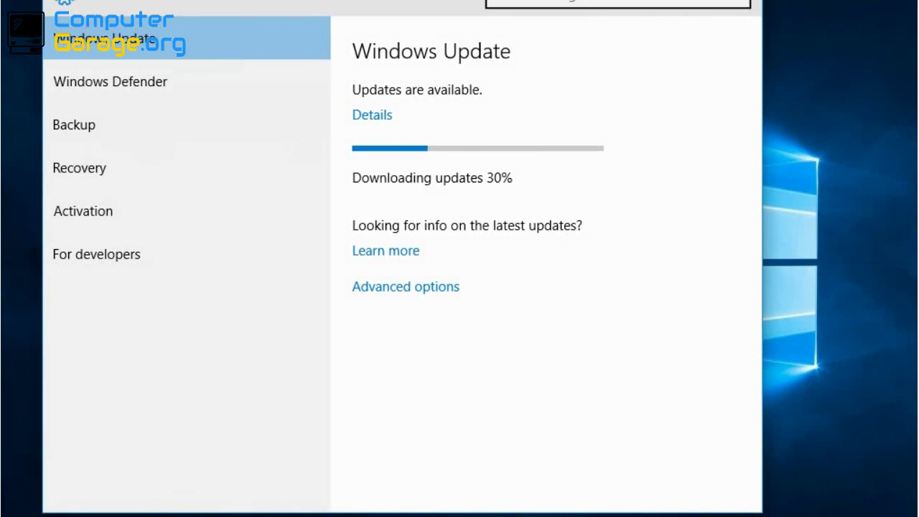
key(super+Up)
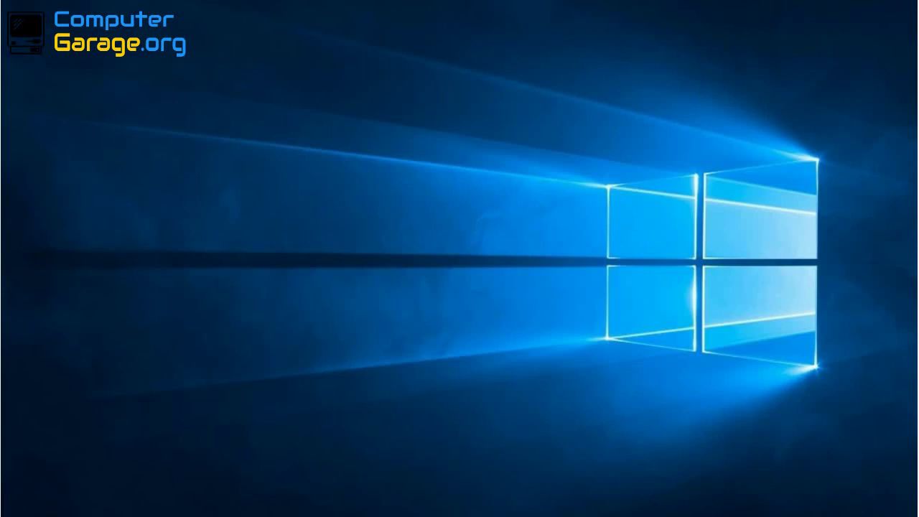
Search 'cmd' and launch Command Prompt as administrator, approving the UAC prompt.
key(super)
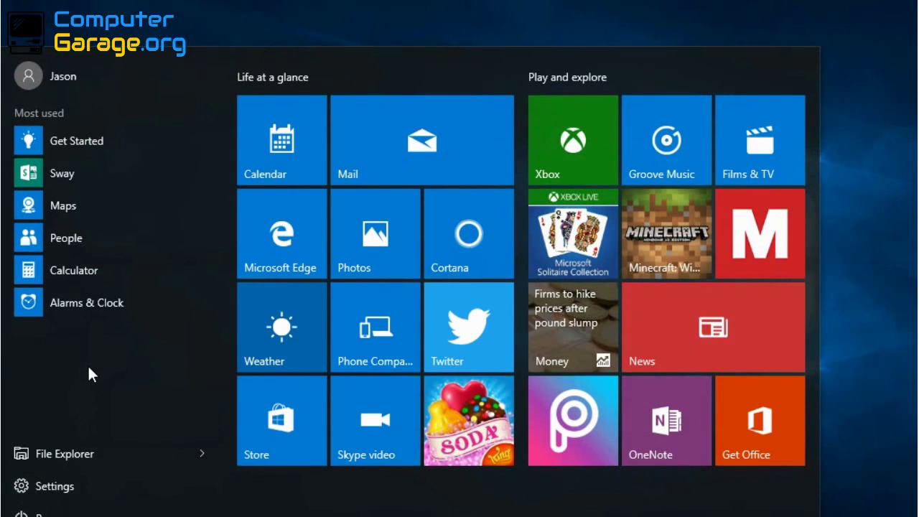
text(cmd)
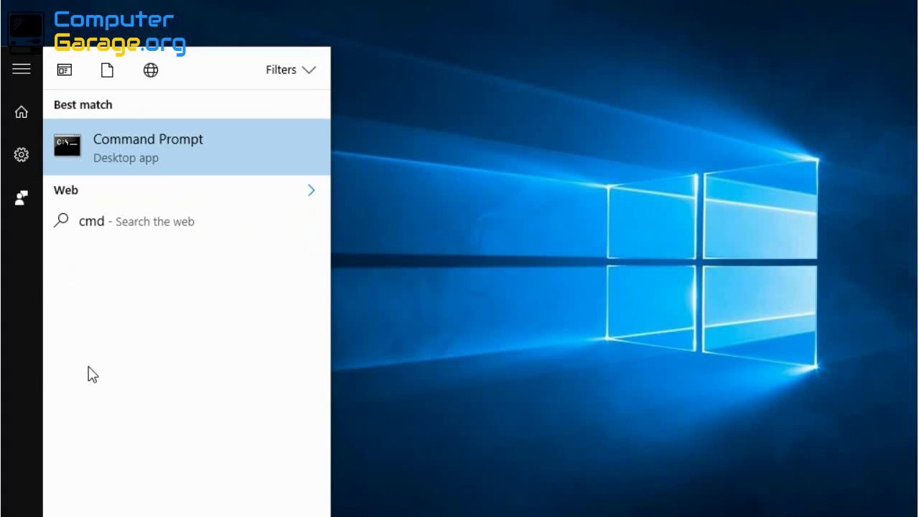
right_click(138, 149)
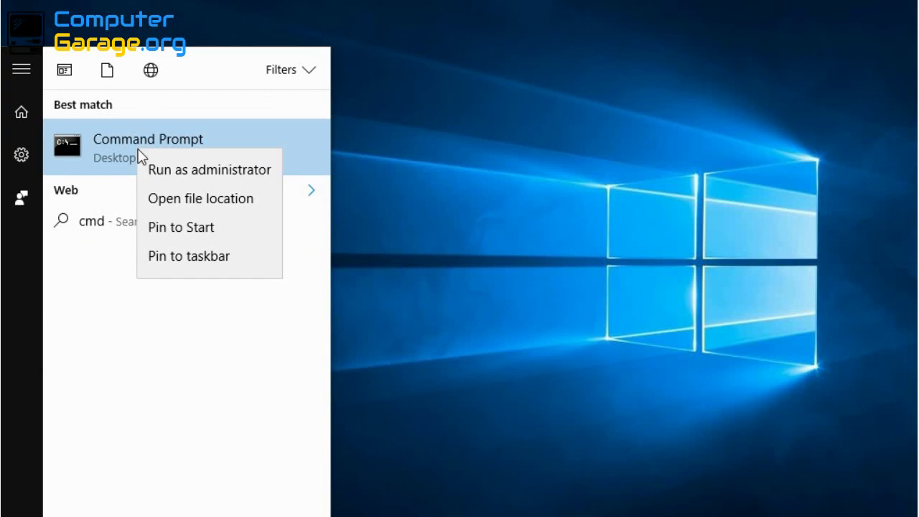
click(199, 179)
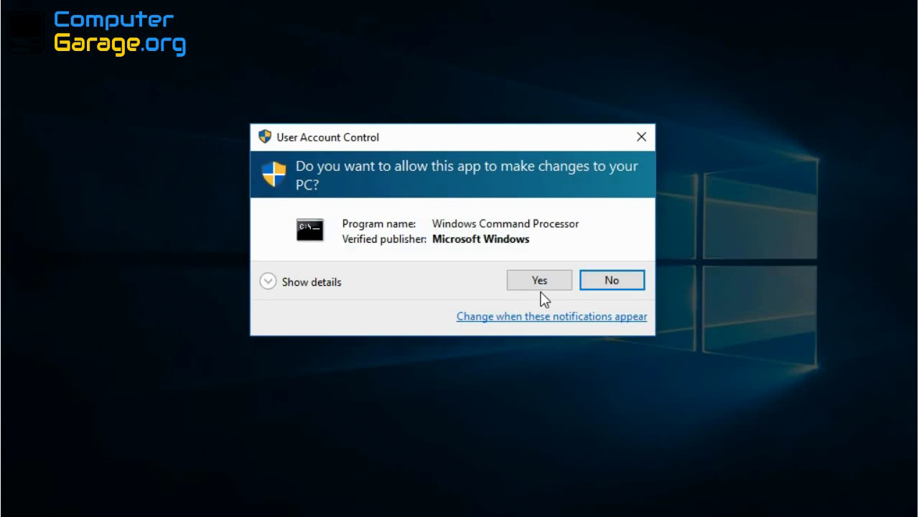
click(548, 288)
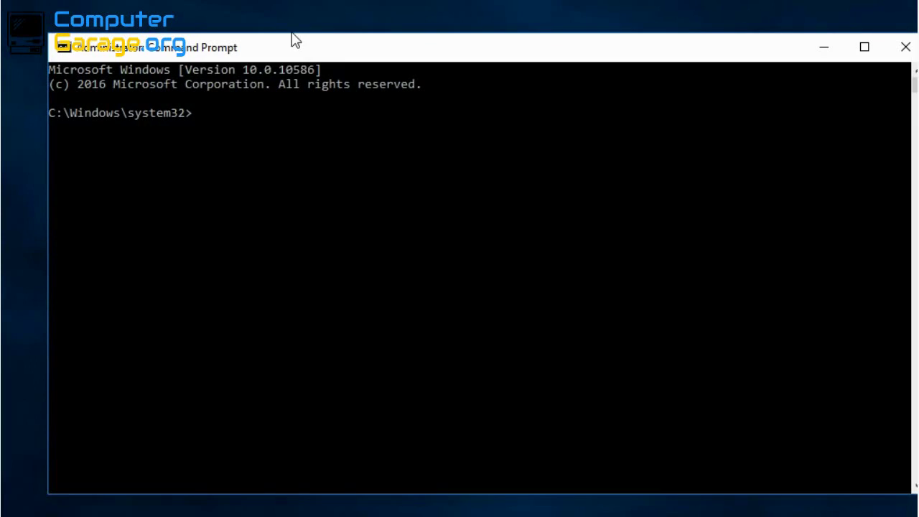
drag(294, 41, 405, 111)
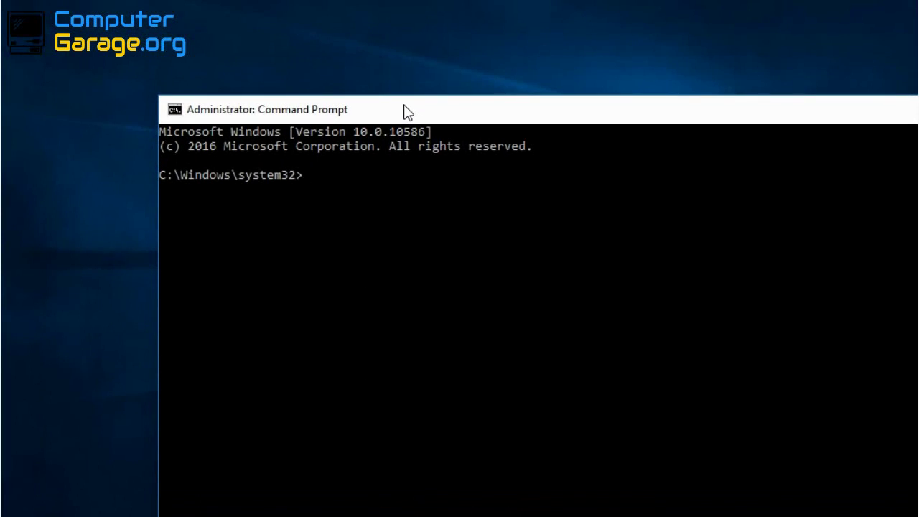
Run chkdsk C: /r /f and answer Y to schedule the check at next restart.
text(chkdsk C: /r /f)
key(Return)
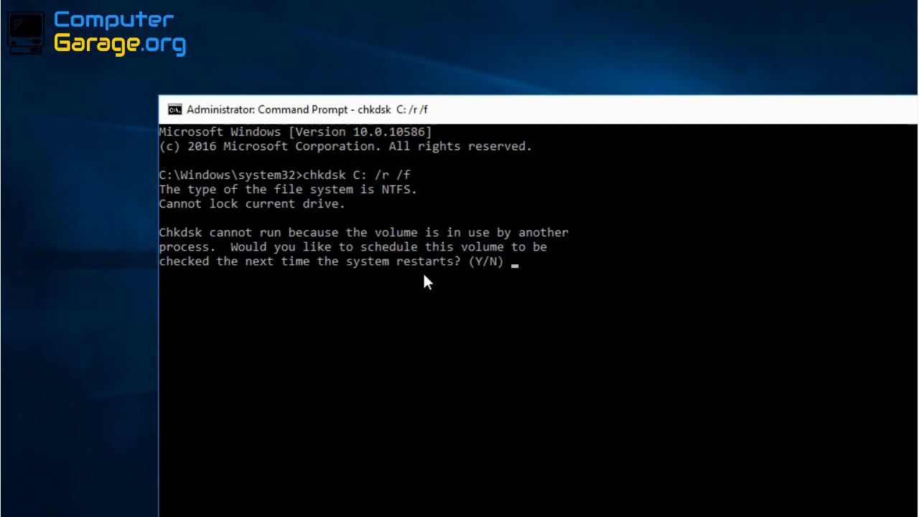
text(y)
key(Return)
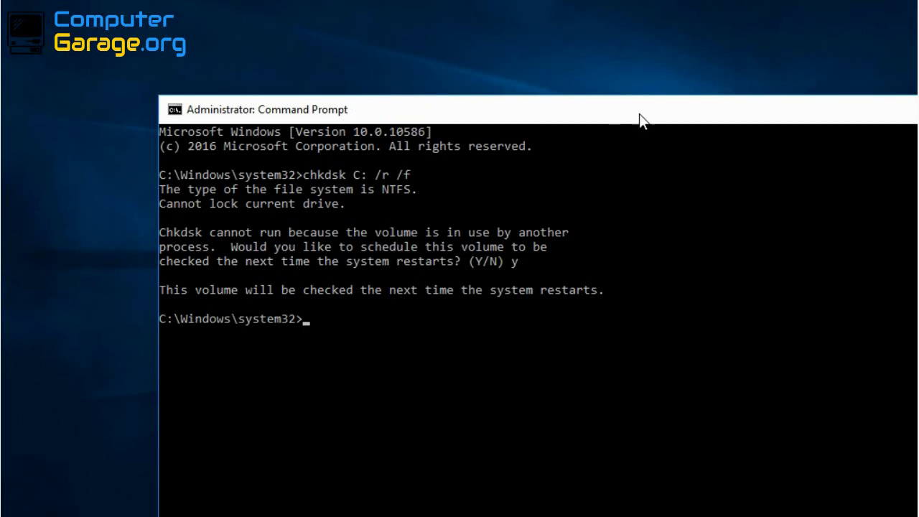
drag(651, 115, 550, 78)
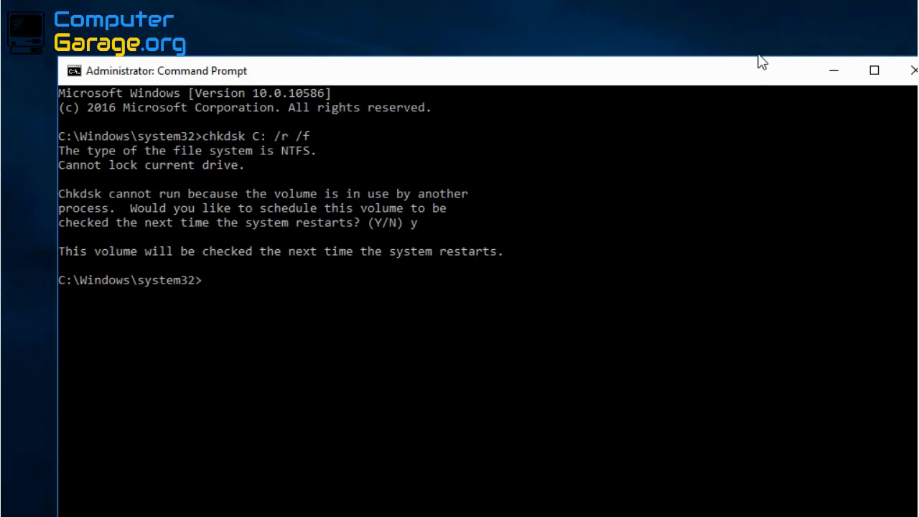
drag(756, 67, 723, 35)
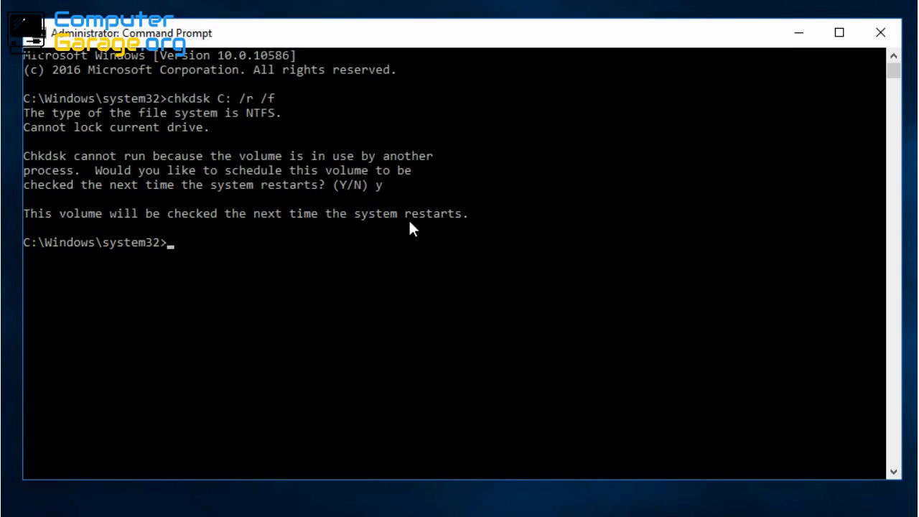
Minimize Command Prompt and open Device Manager by searching 'device'.
click(797, 34)
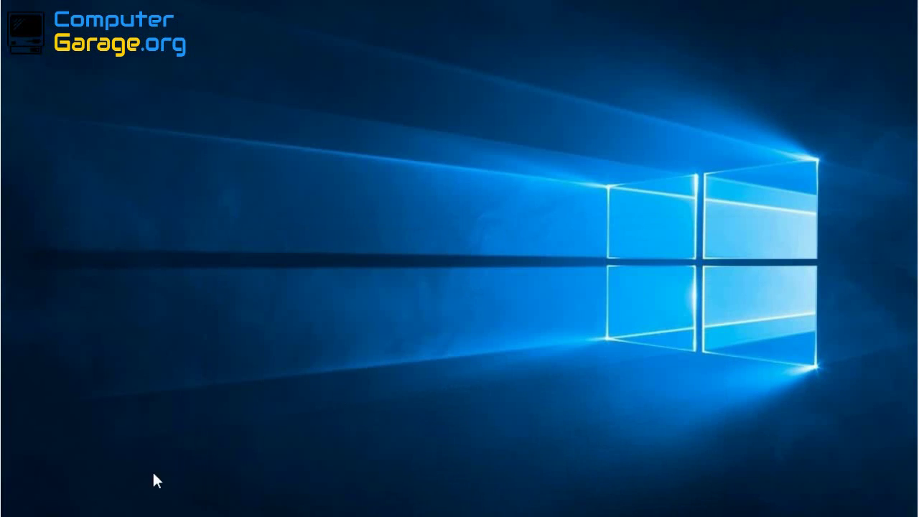
key(super)
text(de)
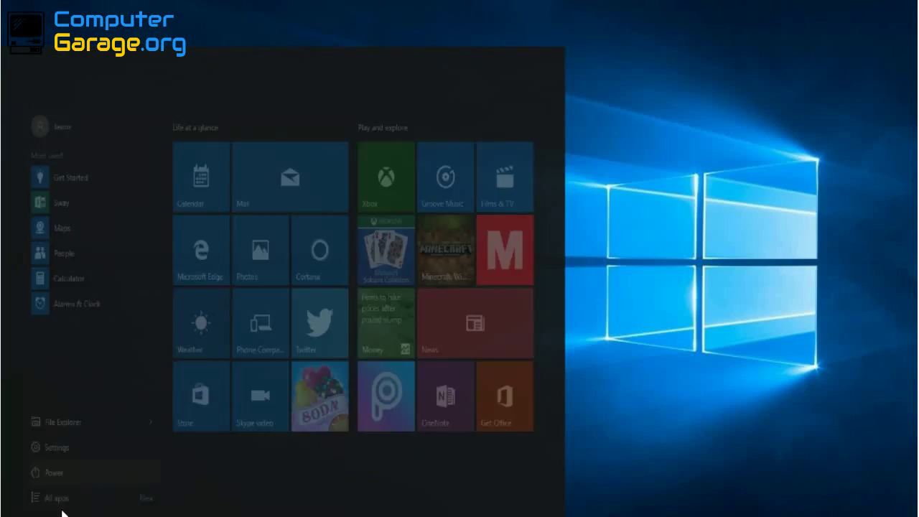
text(vice)
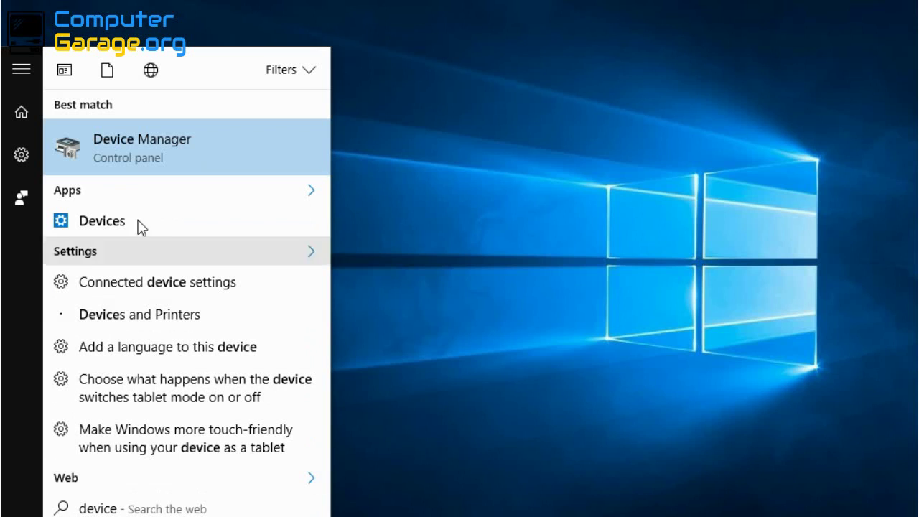
click(178, 145)
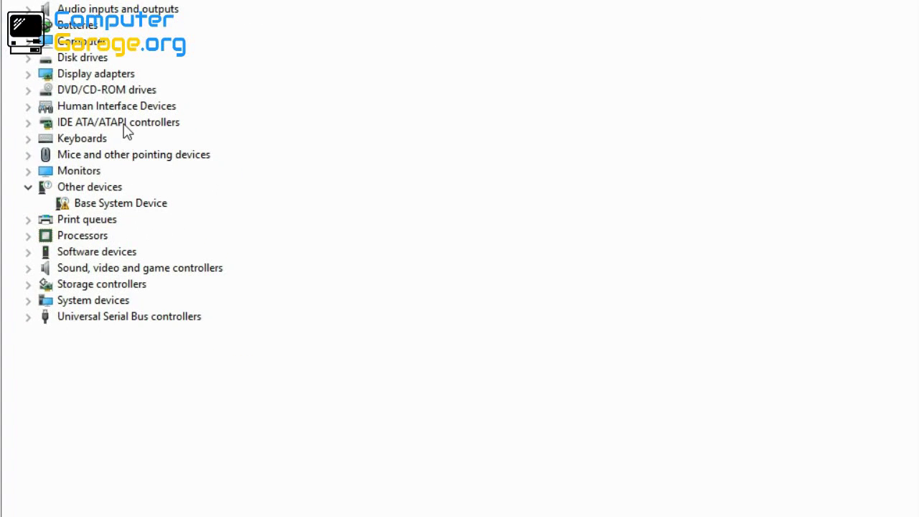
Expand Display adapters, choose Disable on Microsoft Basic Display Adapter, then answer No.
click(30, 74)
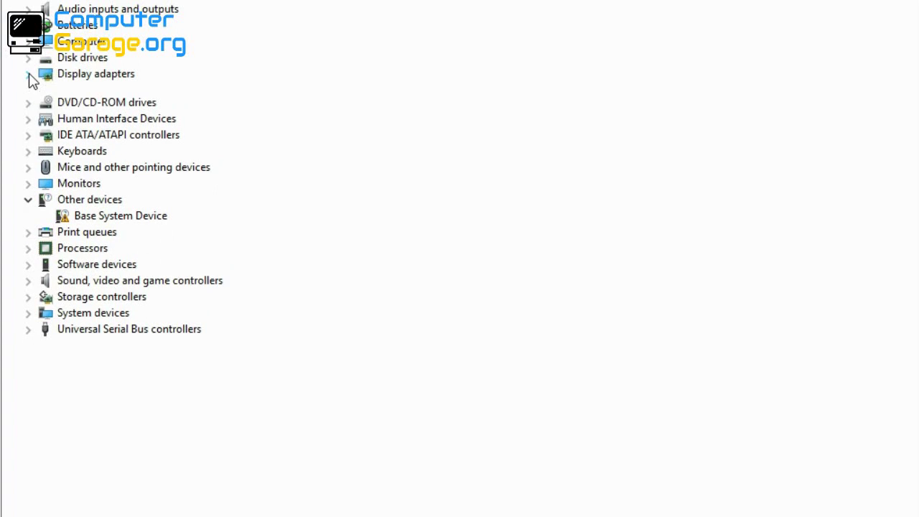
click(143, 91)
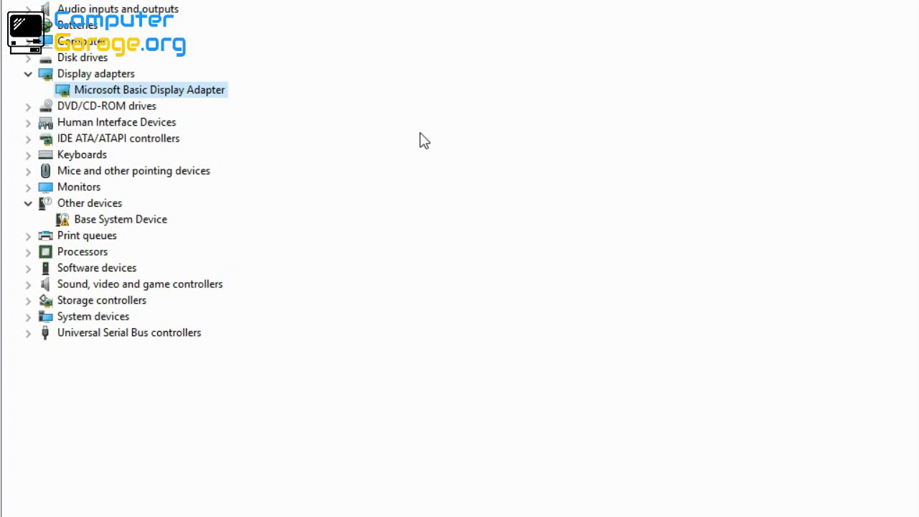
right_click(143, 90)
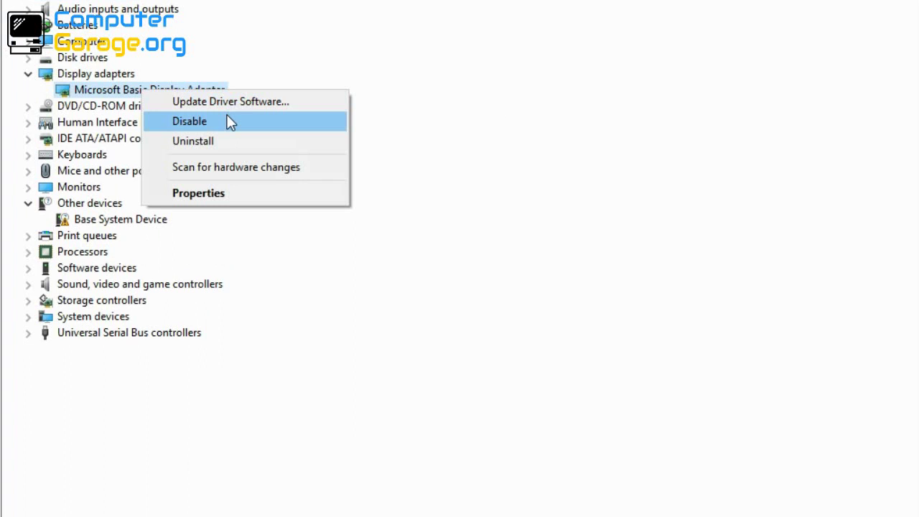
click(222, 121)
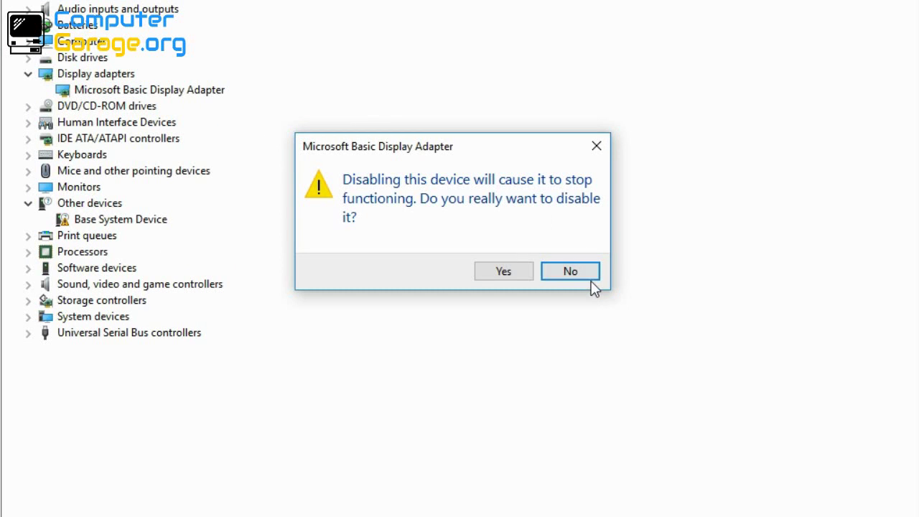
click(591, 279)
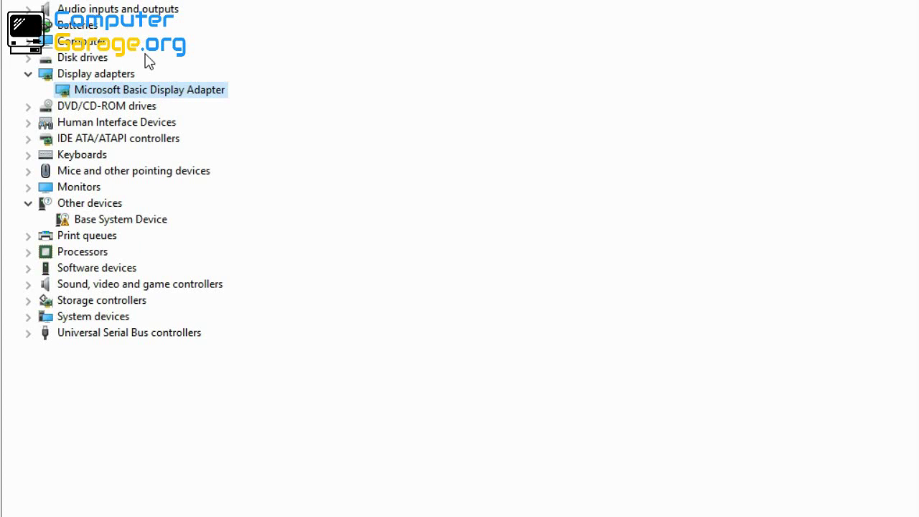
right_click(178, 92)
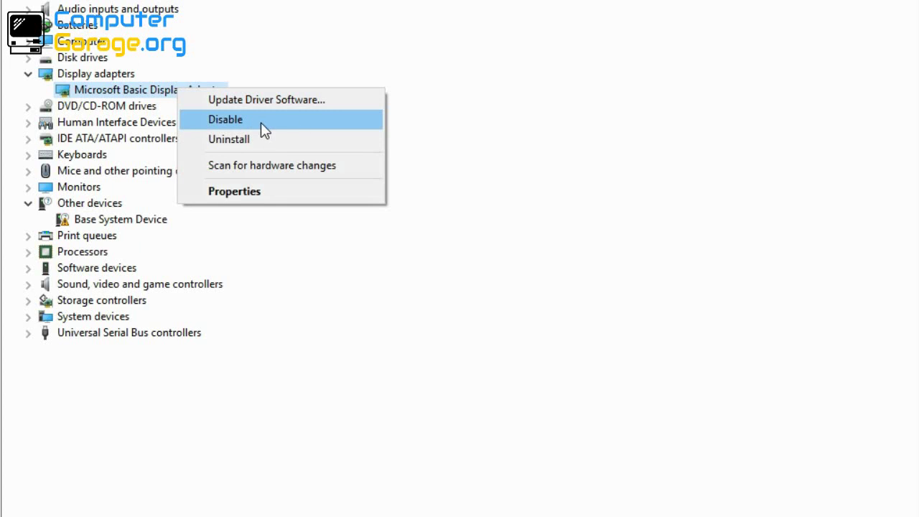
click(683, 81)
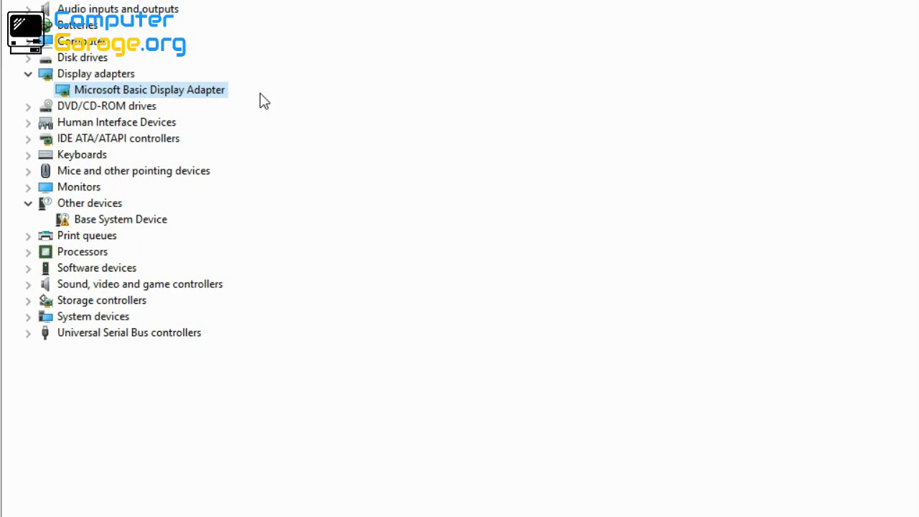
right_click(185, 99)
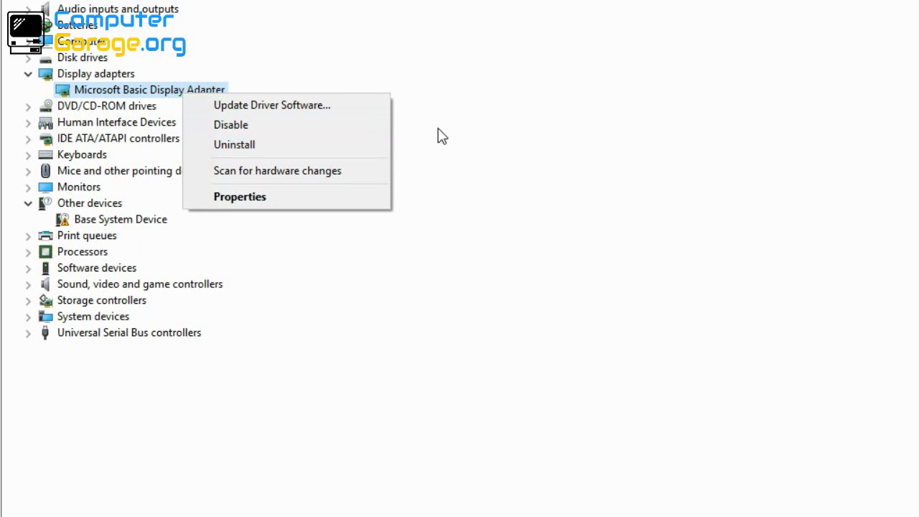
click(546, 68)
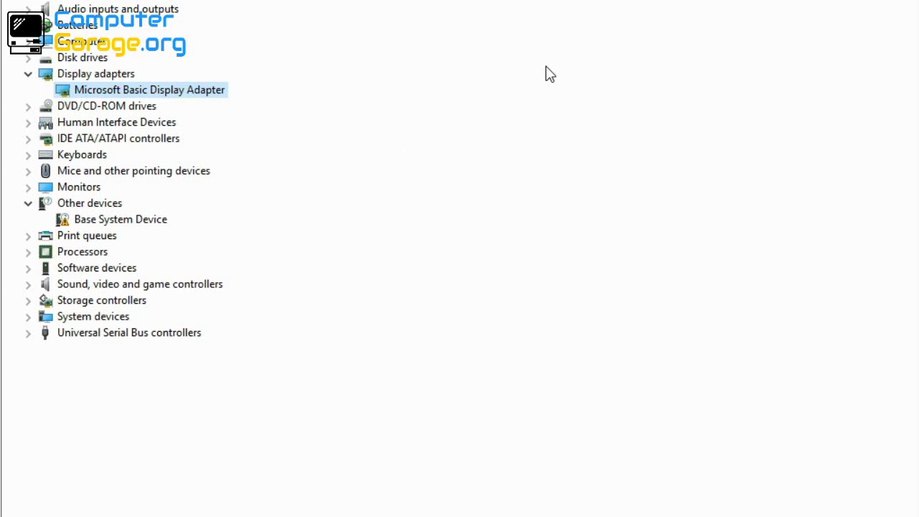